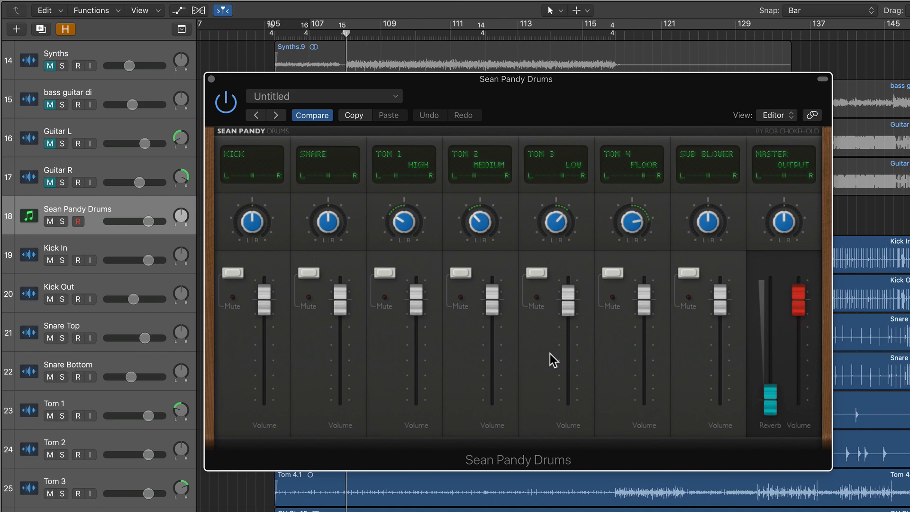
Show the Musical Typing keyboard for the Sean Pandy Drums track, reposition it below the instrument's controls and play the first drum notes.
{"action": "key", "text": "super+k"}
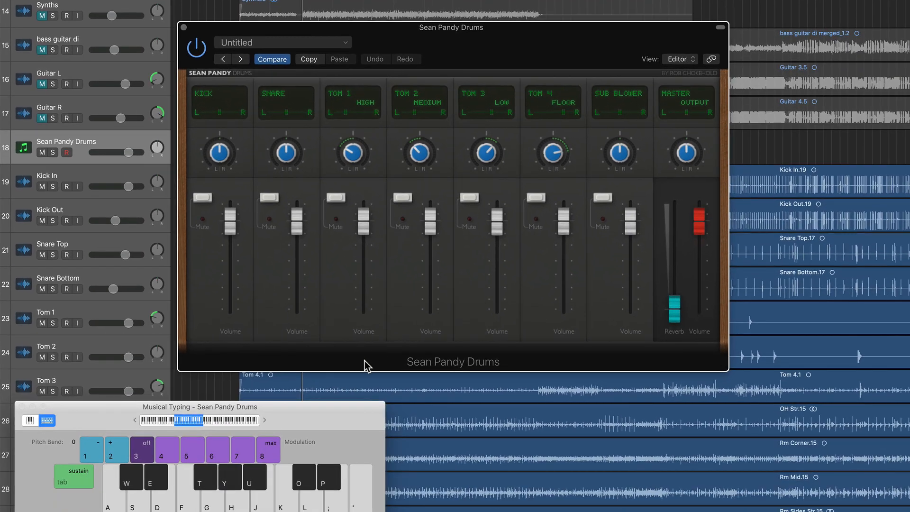
{"action": "left_click_drag", "start_coordinate": [343, 407], "coordinate": [573, 323]}
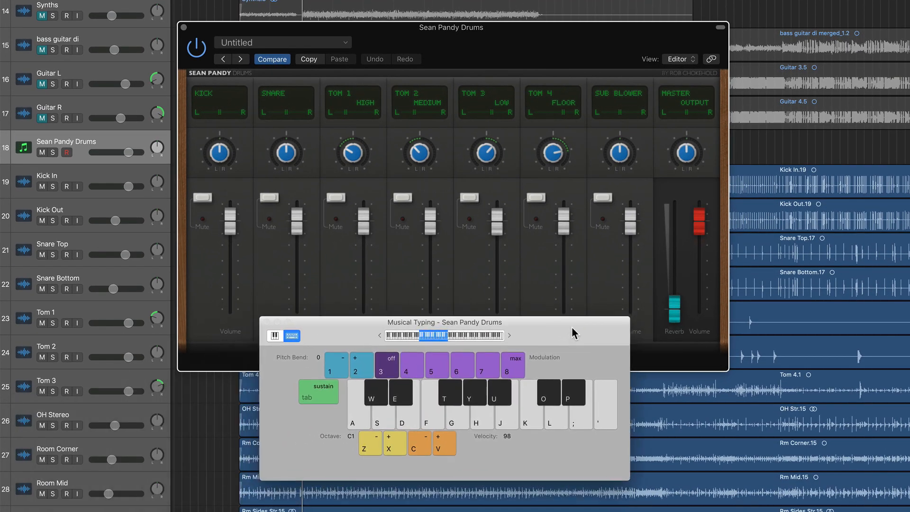
{"action": "left_click", "coordinate": [359, 423]}
{"action": "left_click", "coordinate": [359, 423]}
{"action": "key", "text": "d"}
{"action": "key", "text": "d"}
{"action": "left_click_drag", "start_coordinate": [569, 316], "coordinate": [571, 361]}
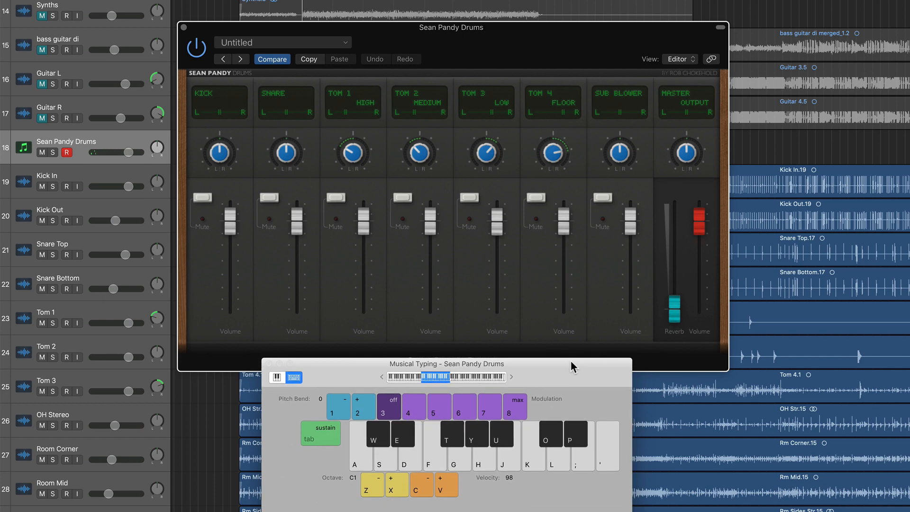
Audition the remaining drum sounds by playing the successive notes from F to K on the Musical Typing keyboard.
{"action": "key", "text": "f"}
{"action": "key", "text": "g"}
{"action": "key", "text": "h"}
{"action": "key", "text": "j"}
{"action": "key", "text": "k"}
Try out the volume, mute and pan controls of the kick channel in Sean Pandy Drums.
{"action": "left_click_drag", "start_coordinate": [230, 217], "coordinate": [234, 260]}
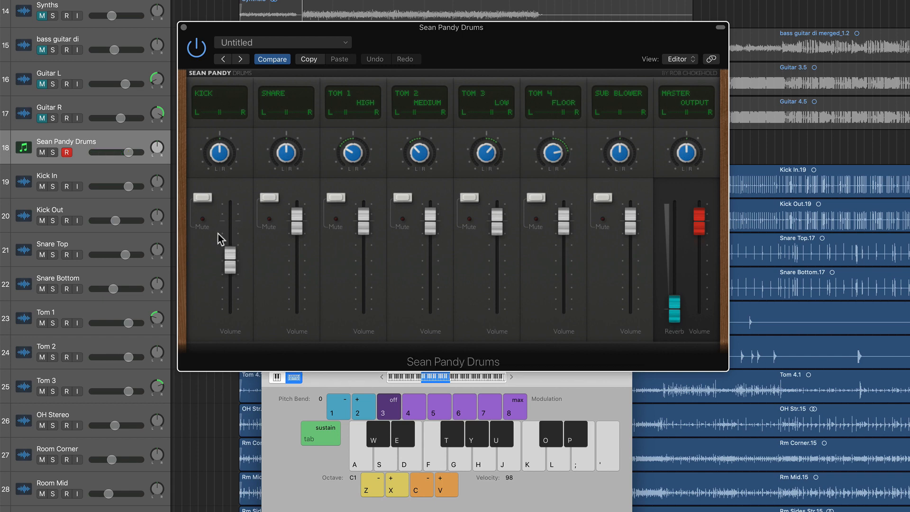
{"action": "left_click", "coordinate": [203, 197]}
{"action": "left_click_drag", "start_coordinate": [220, 160], "coordinate": [223, 177]}
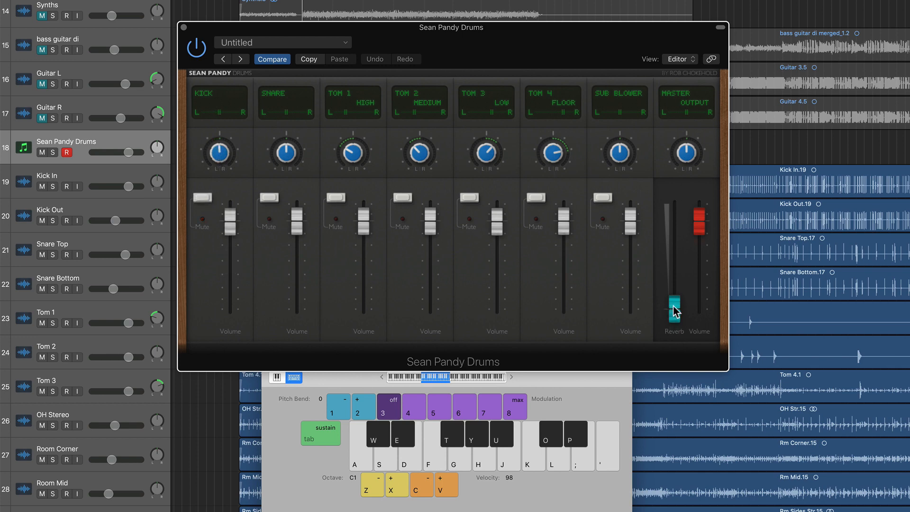
Raise the master reverb, audition drum notes with it, and return the reverb to its minimum.
{"action": "left_click_drag", "start_coordinate": [674, 311], "coordinate": [677, 270]}
{"action": "key", "text": "s"}
{"action": "key", "text": "s"}
{"action": "key", "text": "d"}
{"action": "key", "text": "d"}
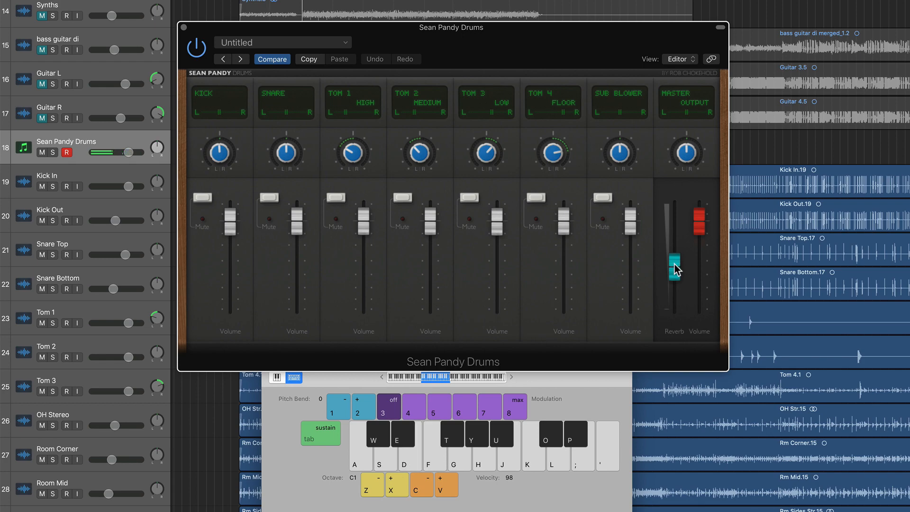
{"action": "left_click_drag", "start_coordinate": [676, 269], "coordinate": [677, 329]}
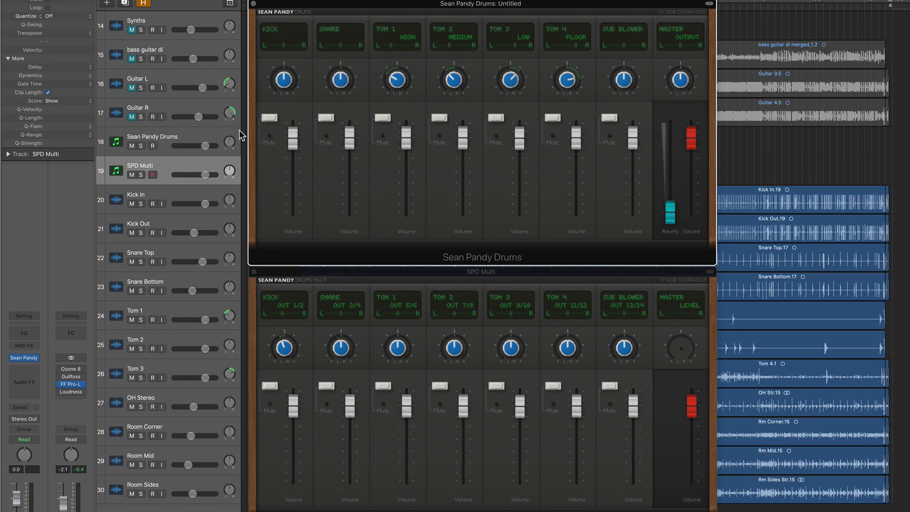
Select the Sean Pandy Drums track and bring the SPD Multi instrument window into focus.
{"action": "left_click", "coordinate": [207, 135]}
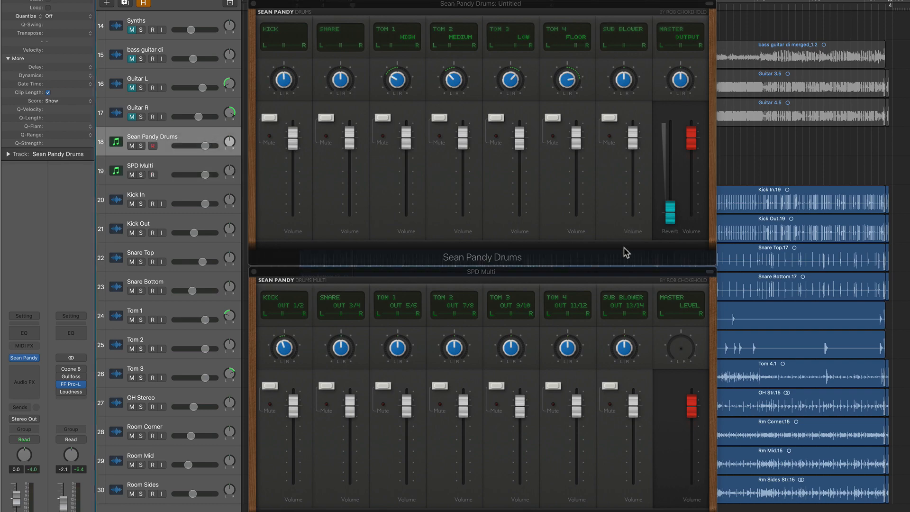
{"action": "left_click", "coordinate": [622, 285]}
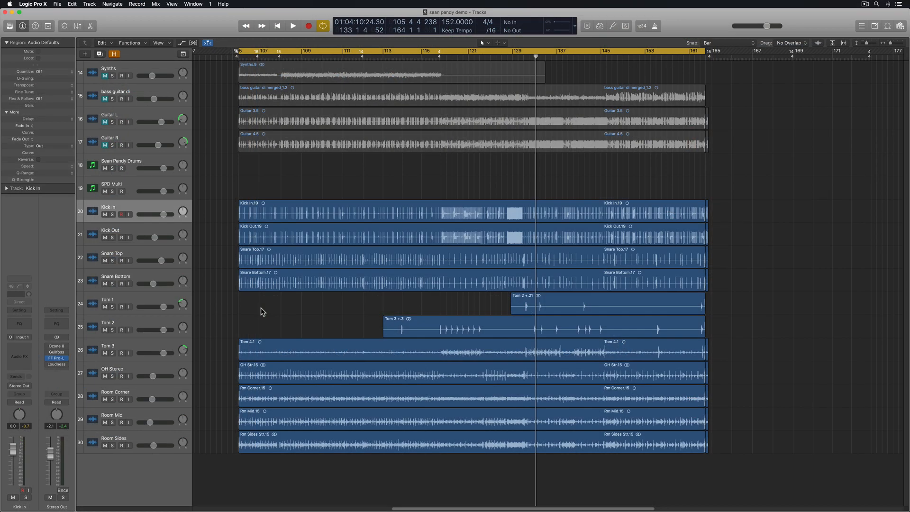
Examine the recorded kick, snare, tom and overhead regions by selecting them in turn, and clear the selection.
{"action": "left_click", "coordinate": [261, 217]}
{"action": "left_click", "coordinate": [263, 237]}
{"action": "left_click", "coordinate": [264, 257]}
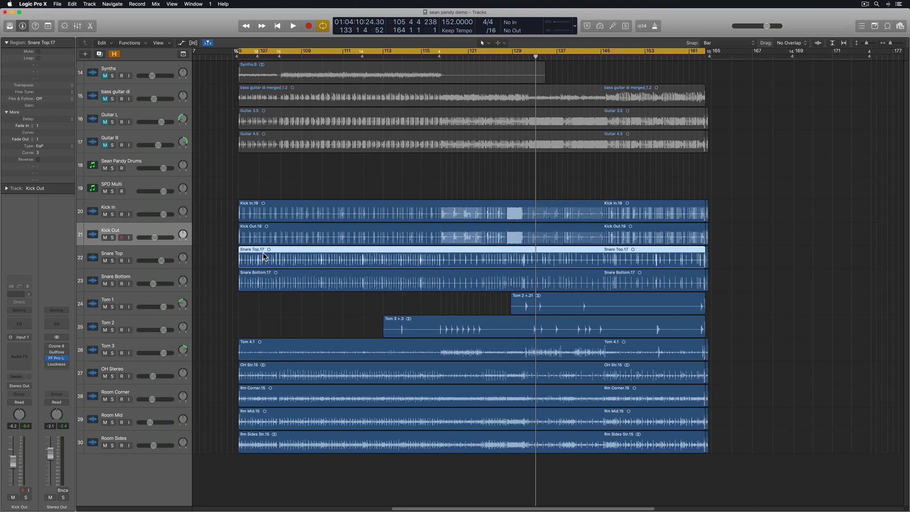
{"action": "left_click", "coordinate": [264, 283]}
{"action": "left_click_drag", "start_coordinate": [341, 306], "coordinate": [525, 351]}
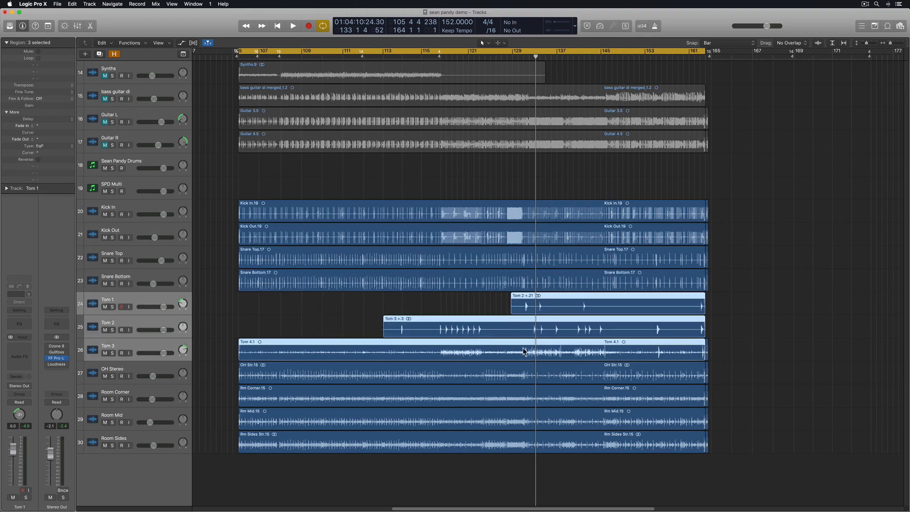
{"action": "left_click", "coordinate": [305, 372]}
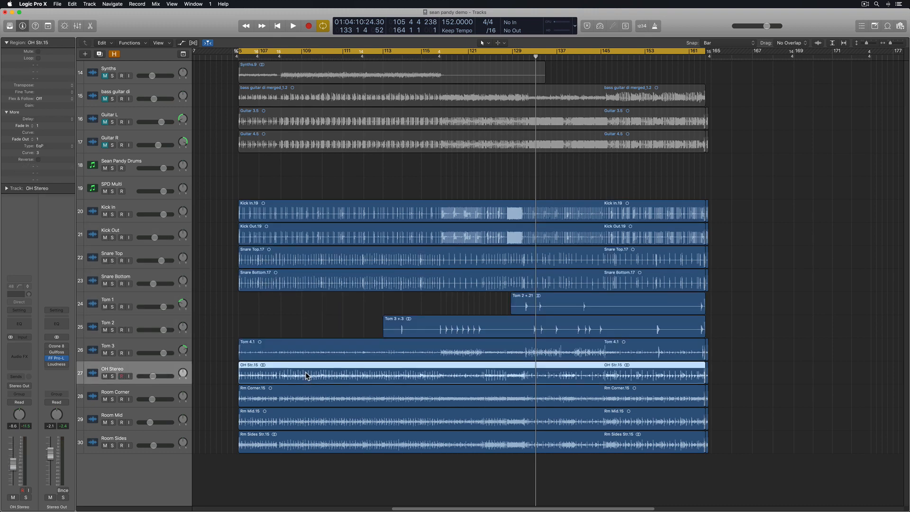
{"action": "left_click", "coordinate": [302, 326]}
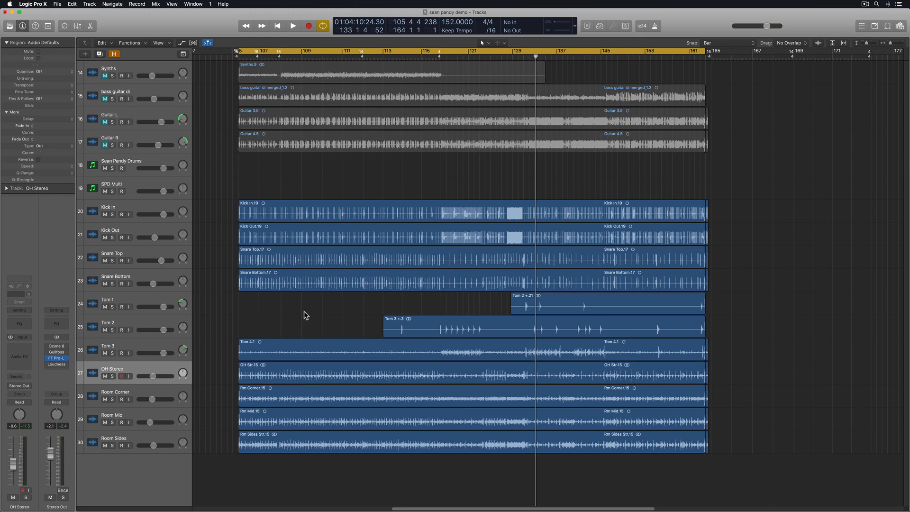
{"action": "left_click", "coordinate": [273, 218]}
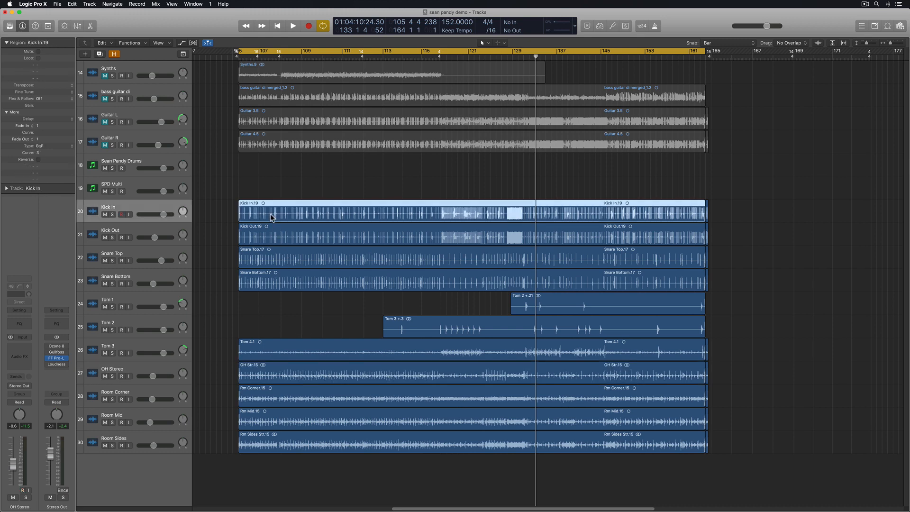
{"action": "left_click", "coordinate": [275, 255]}
{"action": "left_click_drag", "start_coordinate": [364, 298], "coordinate": [534, 352]}
{"action": "left_click", "coordinate": [485, 308]}
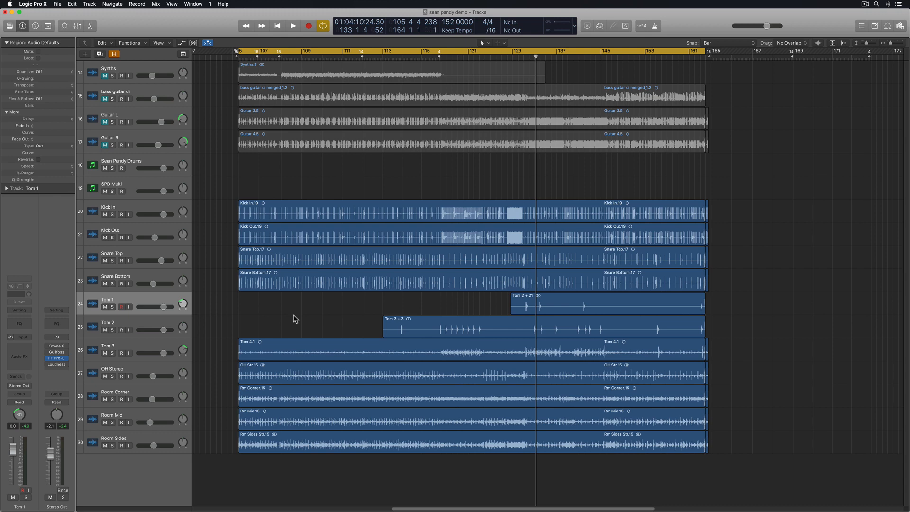
Listen to the recorded drums, turn off cycle mode, and play the section from bar 126.
{"action": "key", "text": "space"}
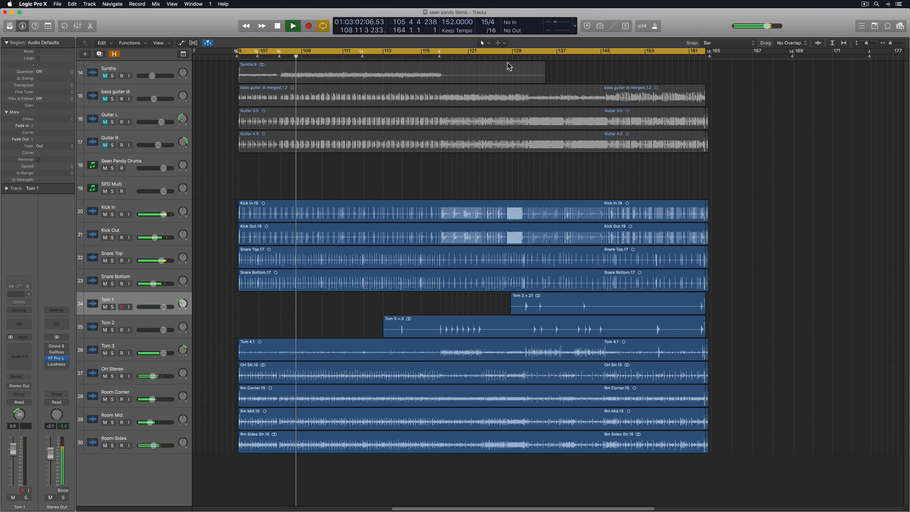
{"action": "key", "text": "space"}
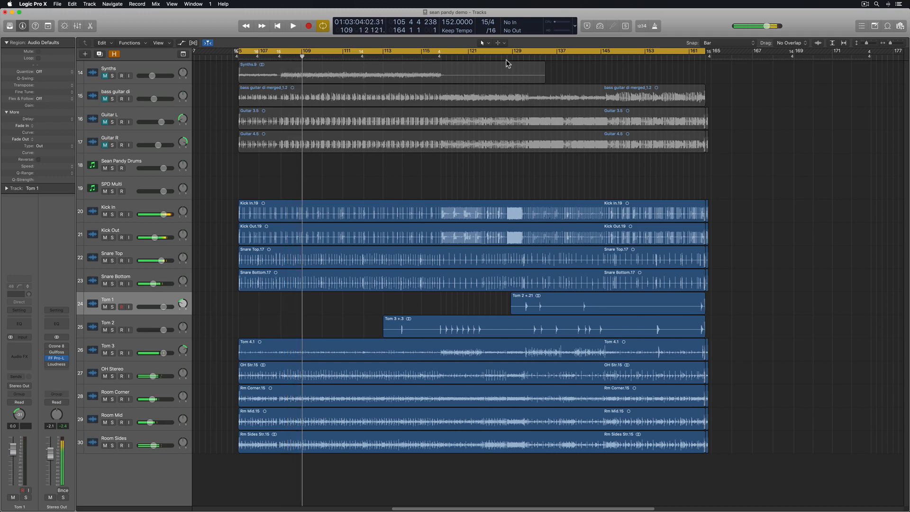
{"action": "key", "text": "c"}
{"action": "left_click", "coordinate": [501, 57]}
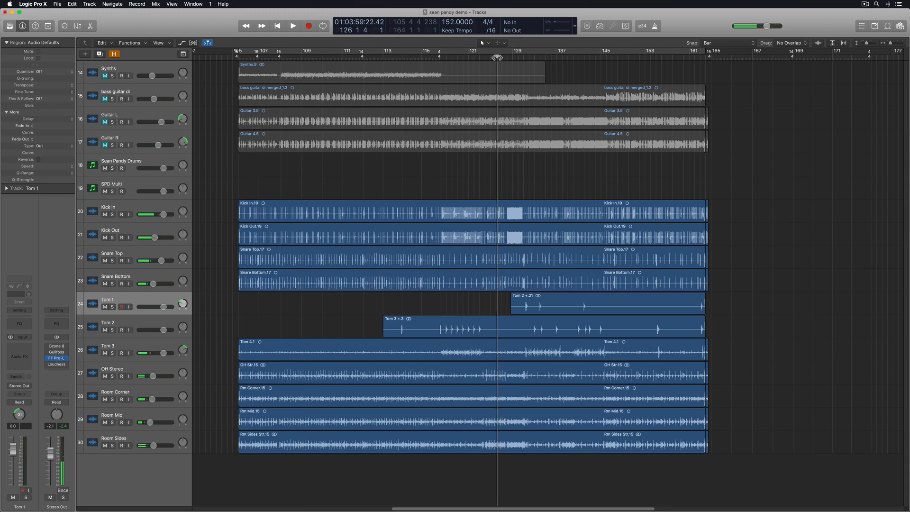
{"action": "key", "text": "space"}
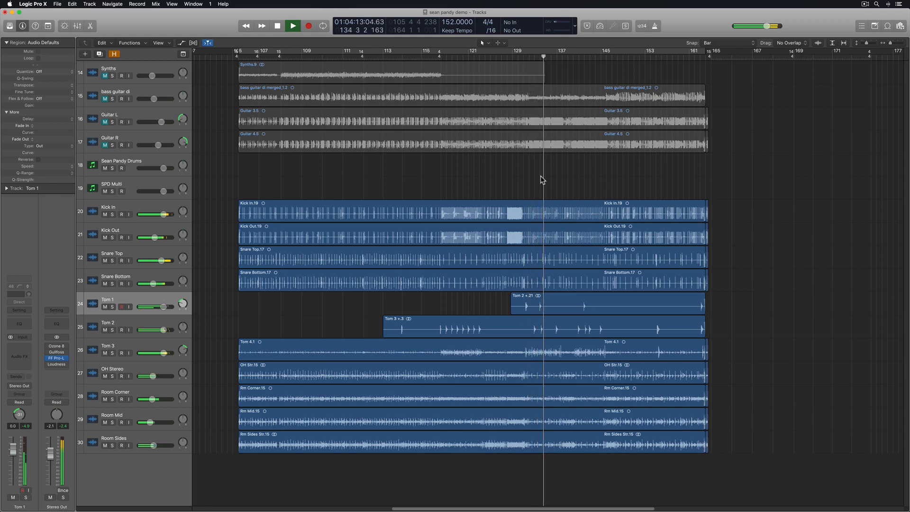
{"action": "key", "text": "space"}
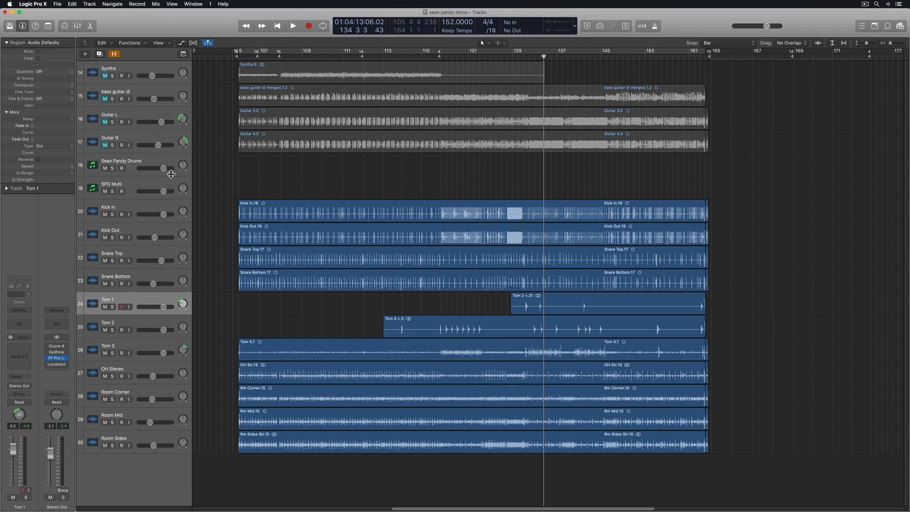
Enlarge the Kick In track's height and open Drum Replacement/Doubling for its recording.
{"action": "left_click", "coordinate": [156, 202]}
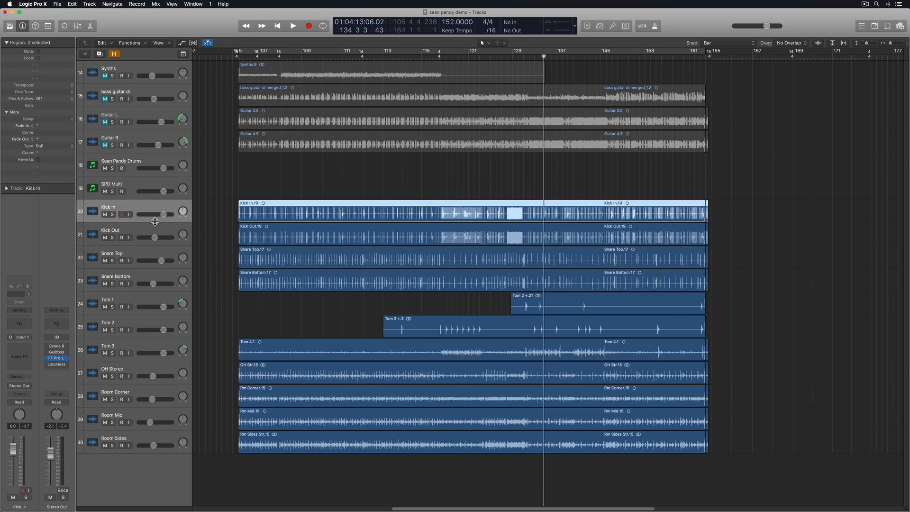
{"action": "left_click_drag", "start_coordinate": [155, 222], "coordinate": [156, 267]}
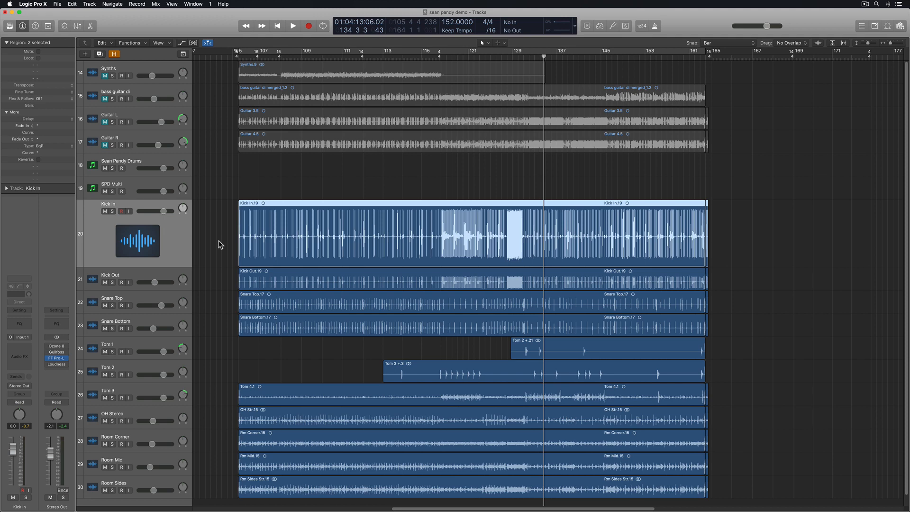
{"action": "key", "text": "y"}
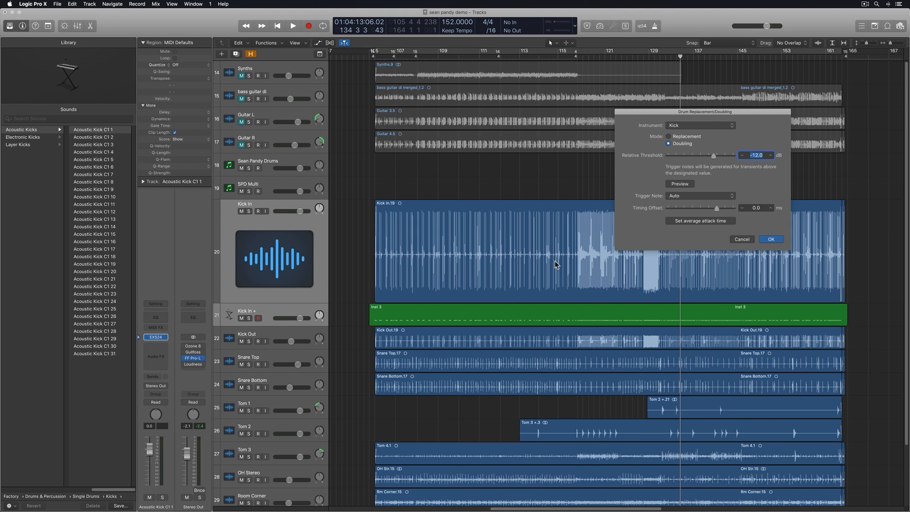
Compare the trigger notes on the doubled kick track with the Kick In waveform around bars 127 to 133.
{"action": "key", "text": "super+Right"}
{"action": "left_click", "coordinate": [592, 191]}
{"action": "key", "text": "super+Right"}
{"action": "key", "text": "super+Right"}
{"action": "key", "text": "super+Right"}
{"action": "key", "text": "super+Right"}
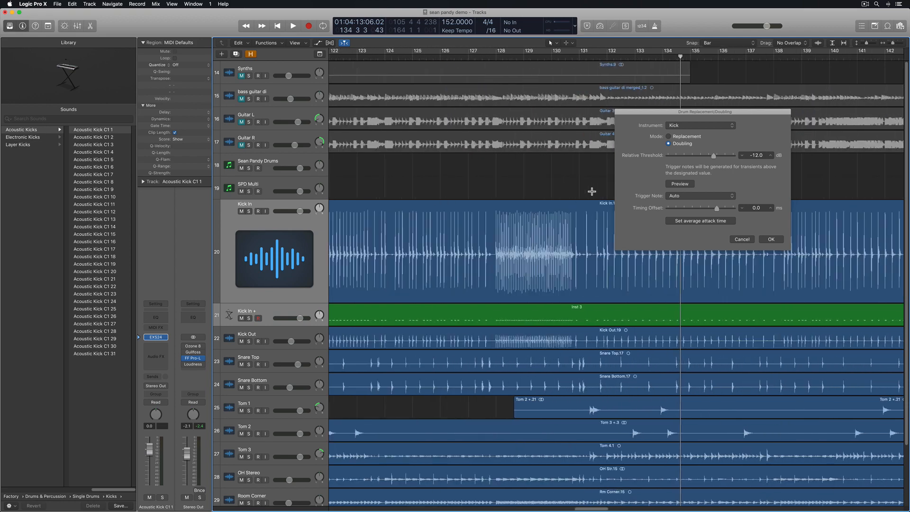
{"action": "key", "text": "super+Right"}
{"action": "key", "text": "super+Right"}
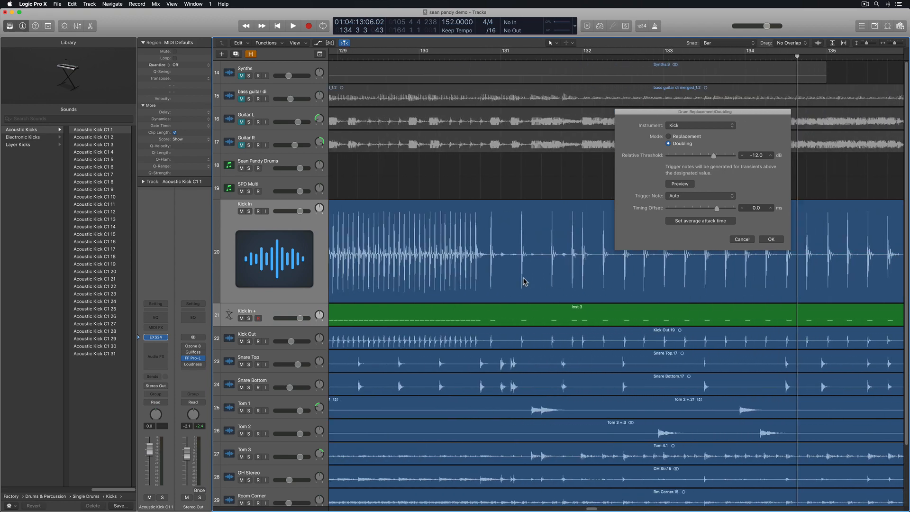
{"action": "scroll", "coordinate": [525, 281], "scroll_direction": "left", "scroll_amount": 5}
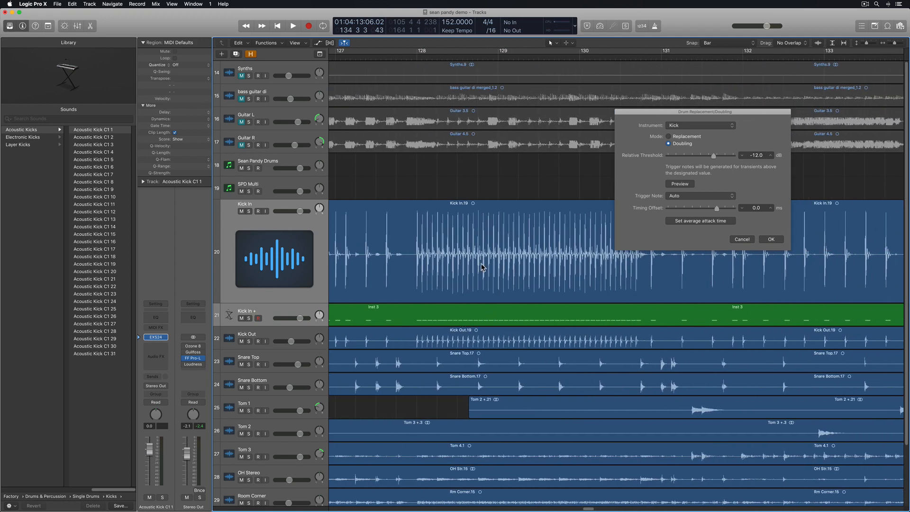
{"action": "key", "text": "super+Right"}
{"action": "key", "text": "super+Right"}
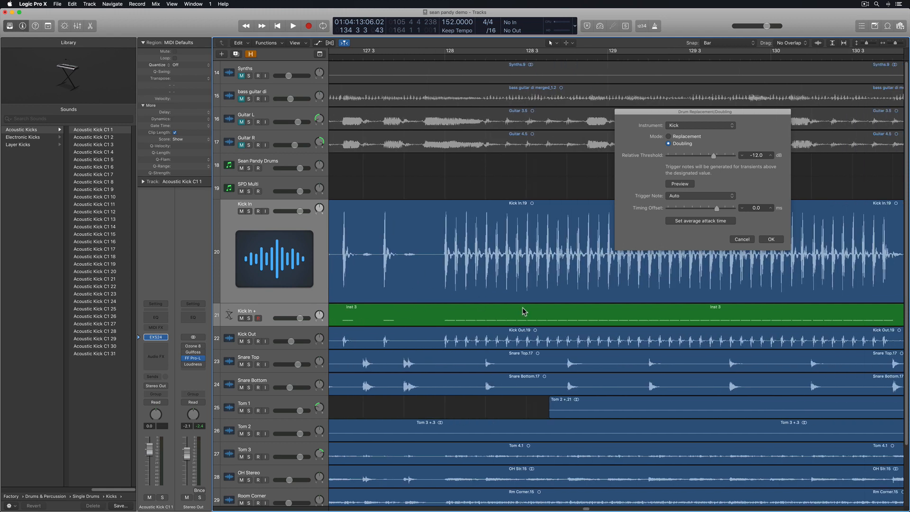
{"action": "scroll", "coordinate": [522, 311], "scroll_direction": "right", "scroll_amount": 10}
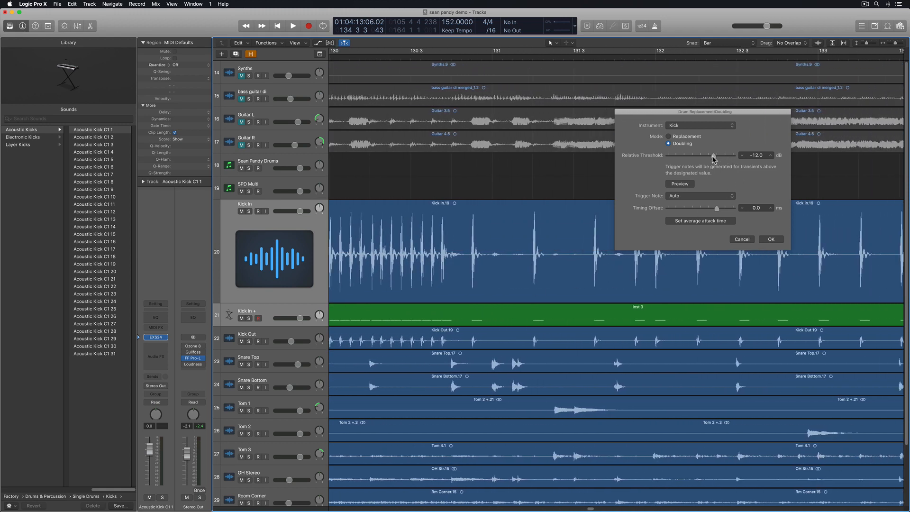
Try a relative threshold of -40.0 dB for the kick doubling and settle on -17.9 dB.
{"action": "left_click_drag", "start_coordinate": [714, 155], "coordinate": [668, 159]}
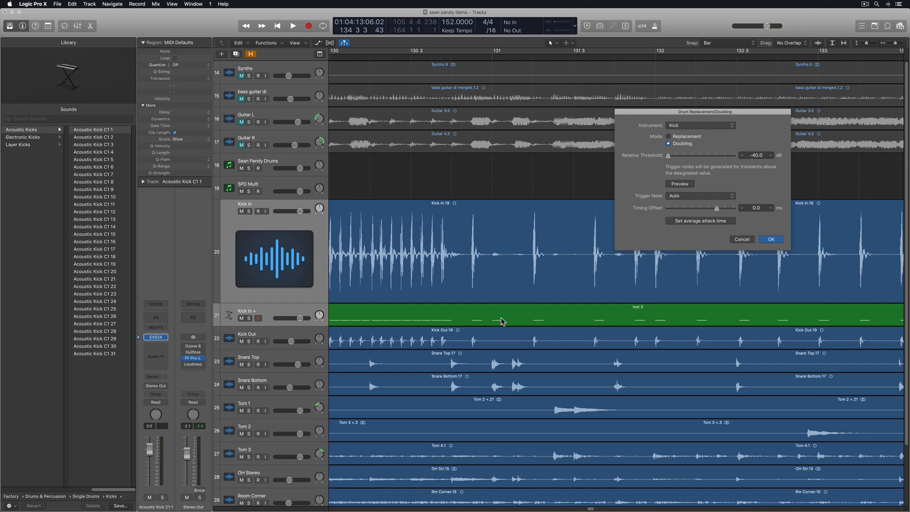
{"action": "left_click_drag", "start_coordinate": [668, 156], "coordinate": [702, 154]}
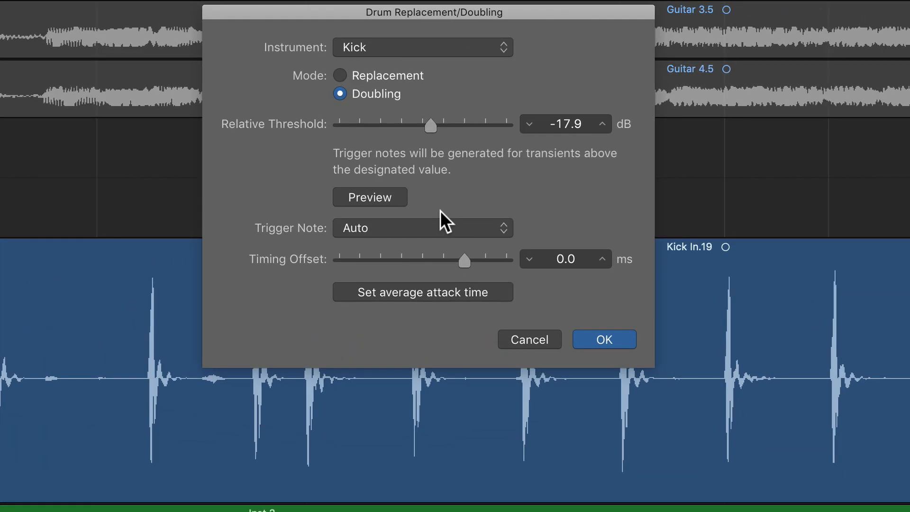
Check the available trigger notes and instrument types for the doubling, keeping Auto and Kick.
{"action": "left_click", "coordinate": [405, 223]}
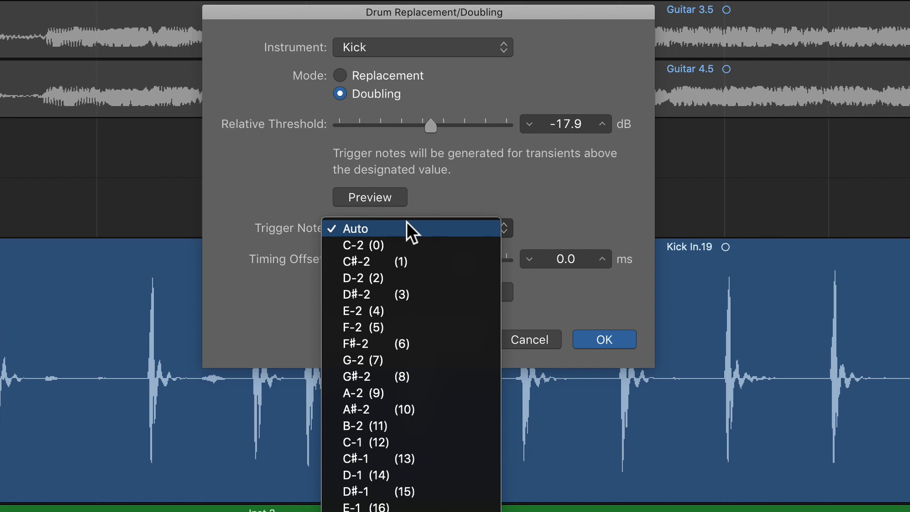
{"action": "left_click", "coordinate": [407, 222]}
{"action": "left_click", "coordinate": [414, 44]}
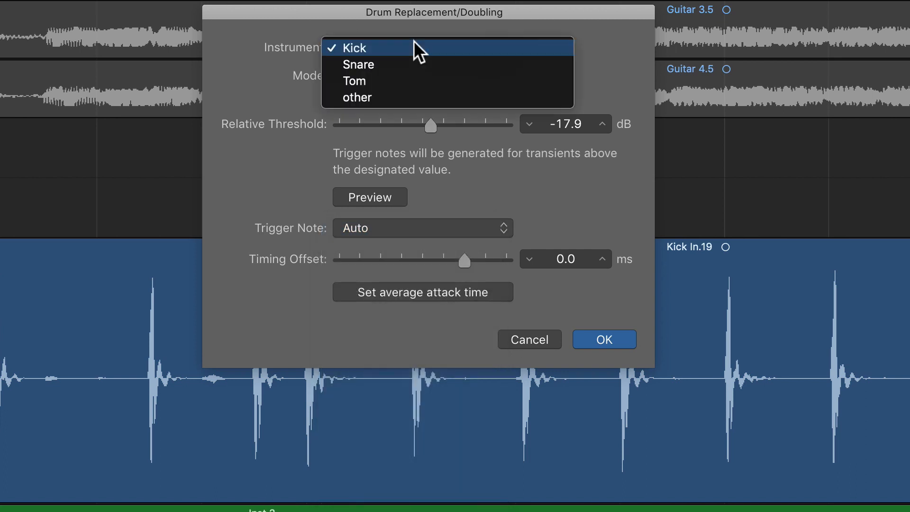
{"action": "left_click", "coordinate": [417, 46]}
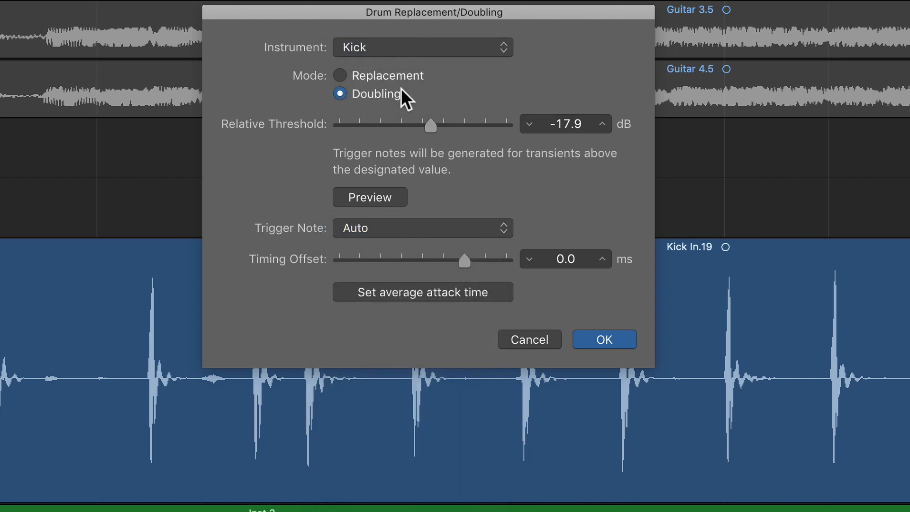
Set the kick doubling's trigger note to C1 (36) KICK 1 and generate the notes.
{"action": "left_click", "coordinate": [401, 228]}
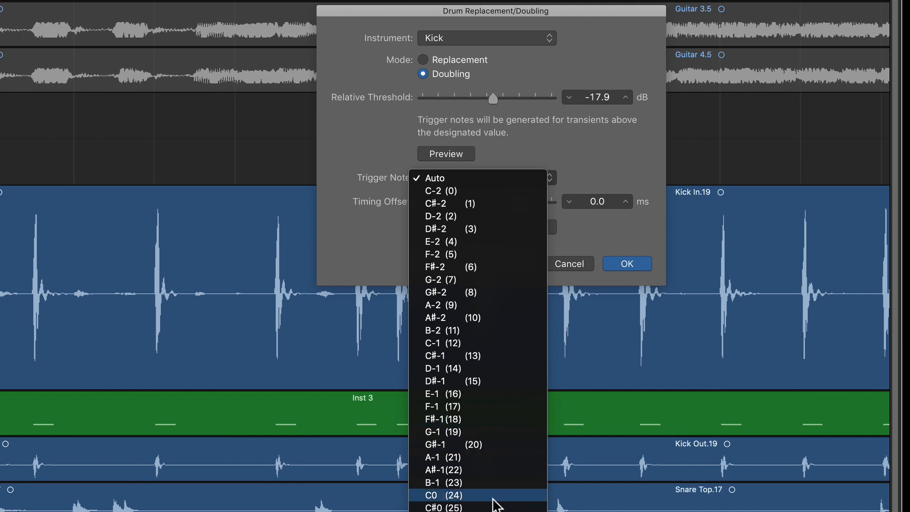
{"action": "scroll", "coordinate": [493, 500], "scroll_direction": "down", "scroll_amount": 5}
{"action": "scroll", "coordinate": [474, 462], "scroll_direction": "down", "scroll_amount": 1}
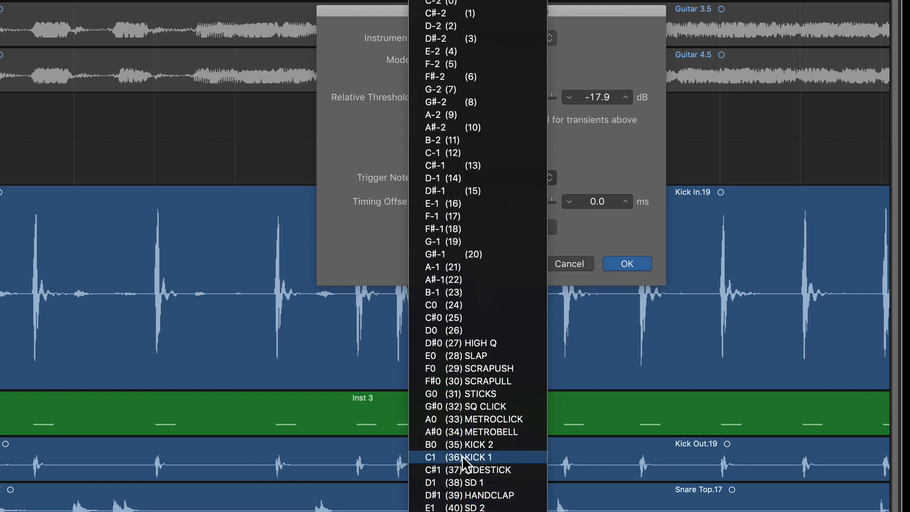
{"action": "left_click", "coordinate": [464, 458]}
{"action": "left_click", "coordinate": [610, 263]}
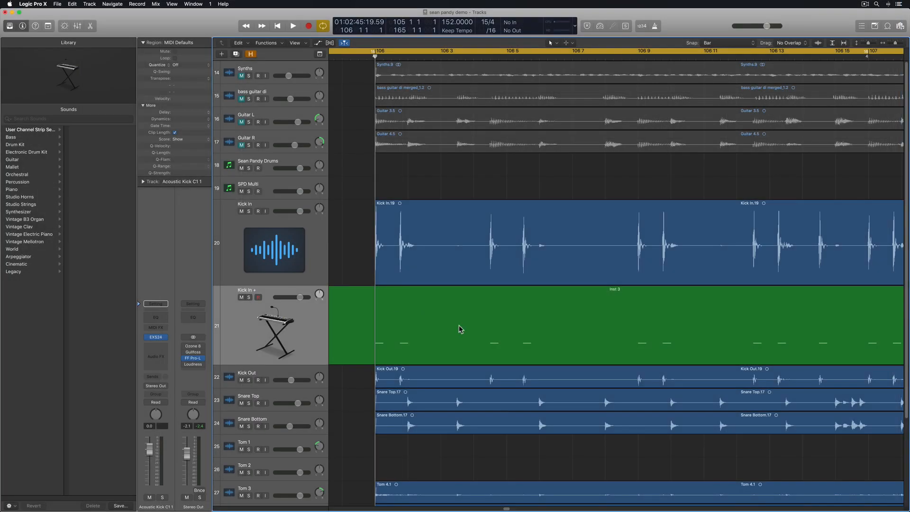
Audition the doubled Kick In + track in solo from bar 106 and take it out of solo.
{"action": "left_click", "coordinate": [459, 329]}
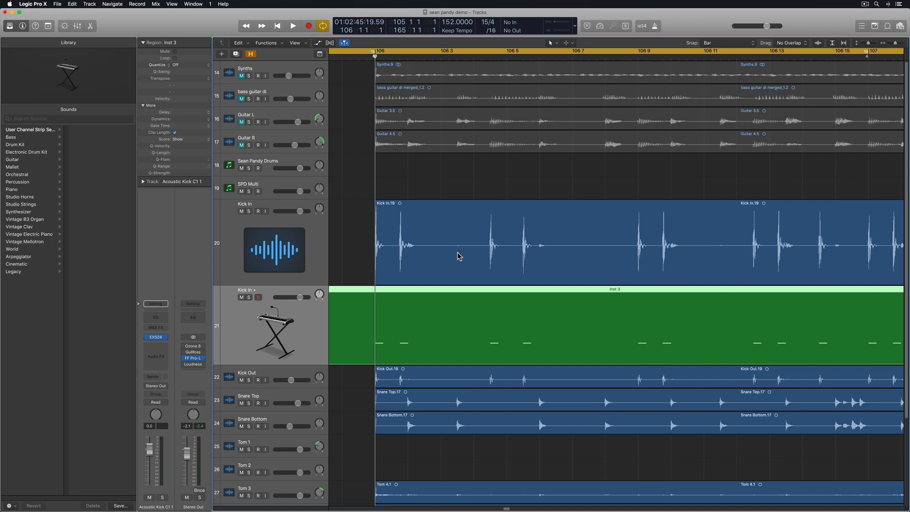
{"action": "left_click", "coordinate": [343, 254]}
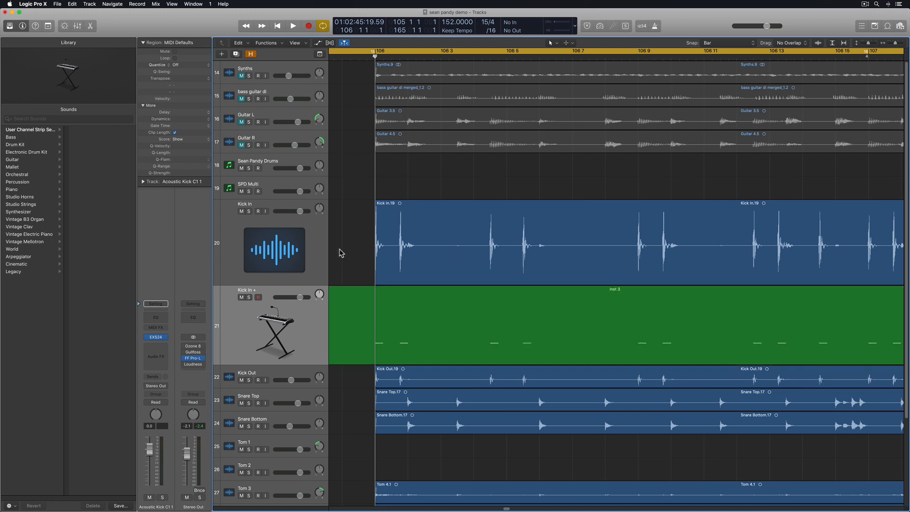
{"action": "left_click", "coordinate": [249, 298]}
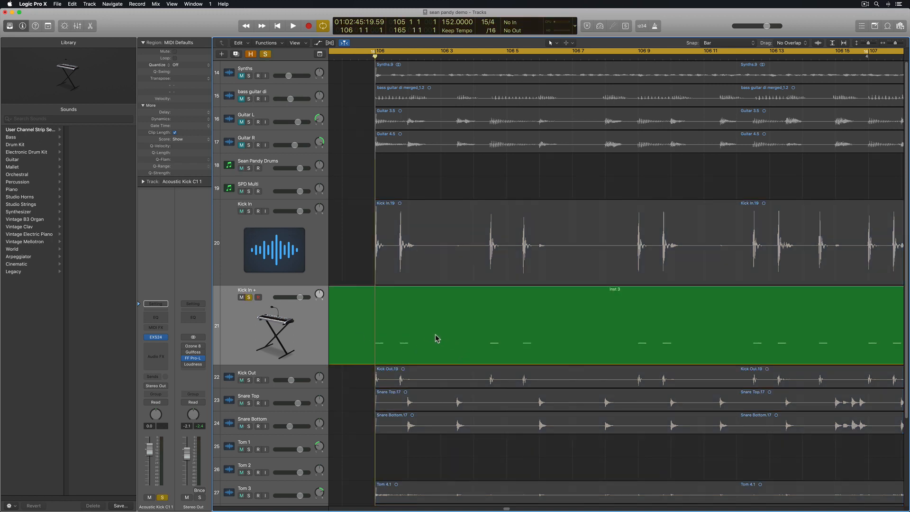
{"action": "scroll", "coordinate": [431, 337], "scroll_direction": "left", "scroll_amount": 5}
{"action": "key", "text": "space"}
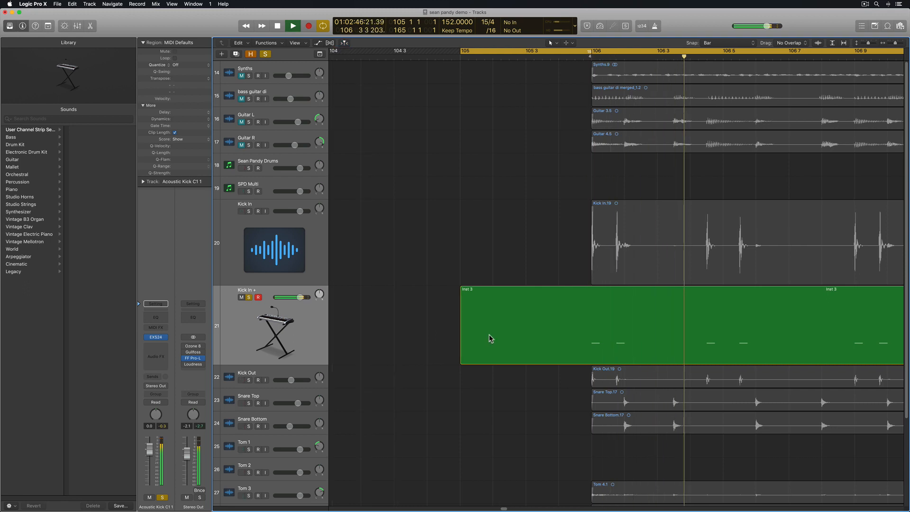
{"action": "scroll", "coordinate": [491, 338], "scroll_direction": "right", "scroll_amount": 5}
{"action": "key", "text": "space"}
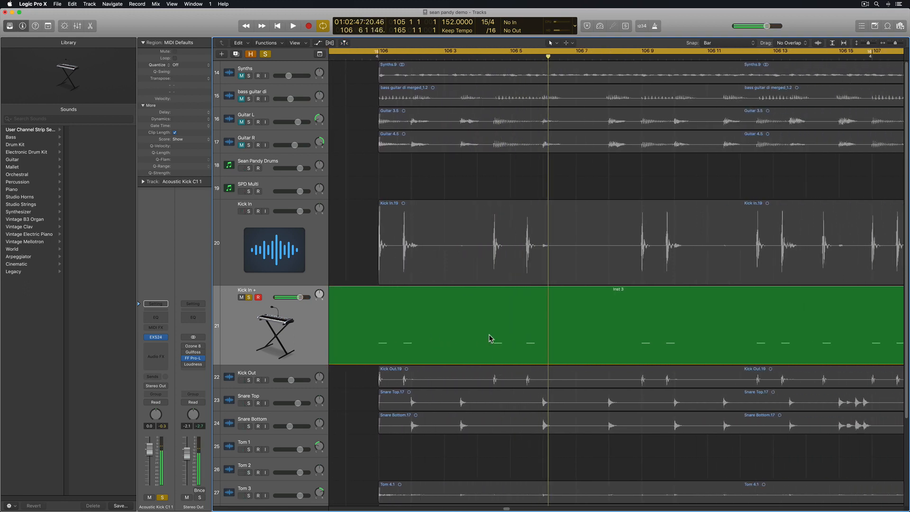
{"action": "left_click", "coordinate": [249, 297]}
{"action": "left_click", "coordinate": [261, 325]}
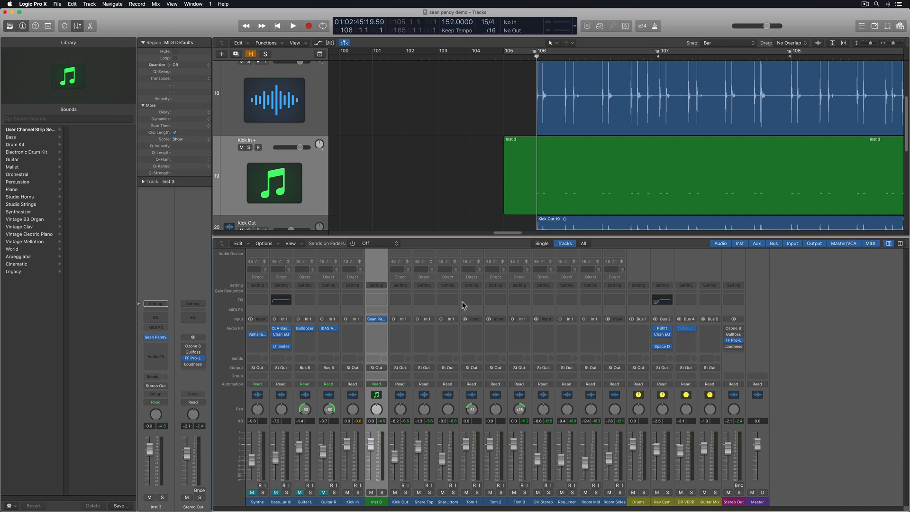
Play the drums from bar 106 and rename the Inst 3 channel as Kick +.
{"action": "key", "text": "space"}
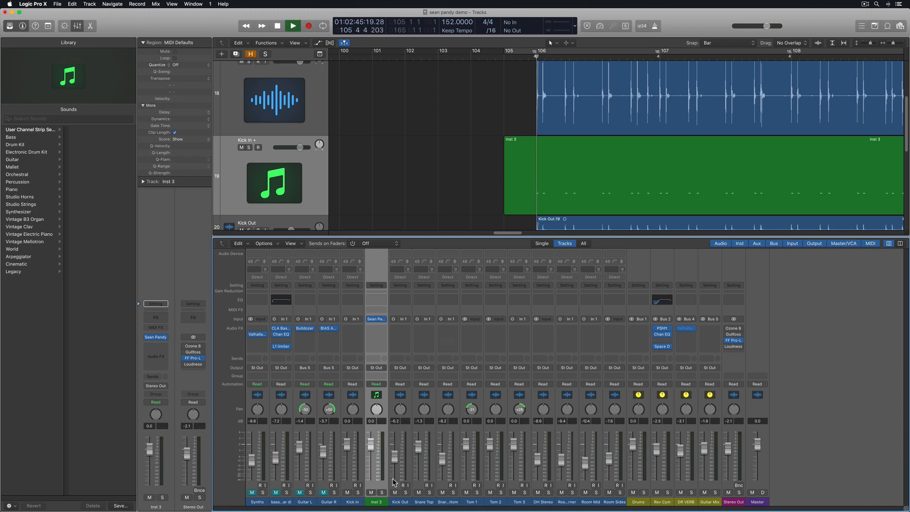
{"action": "double_click", "coordinate": [376, 501]}
{"action": "type", "text": "Kick +"}
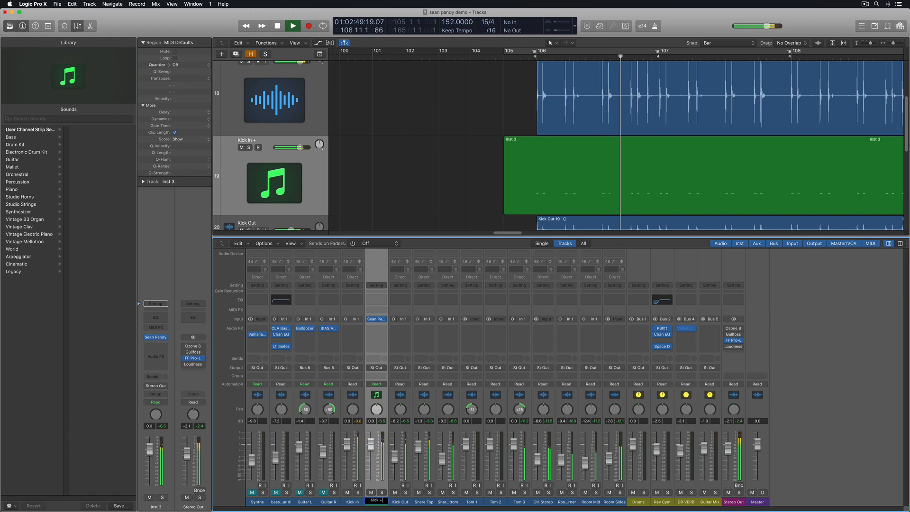
{"action": "key", "text": "Return"}
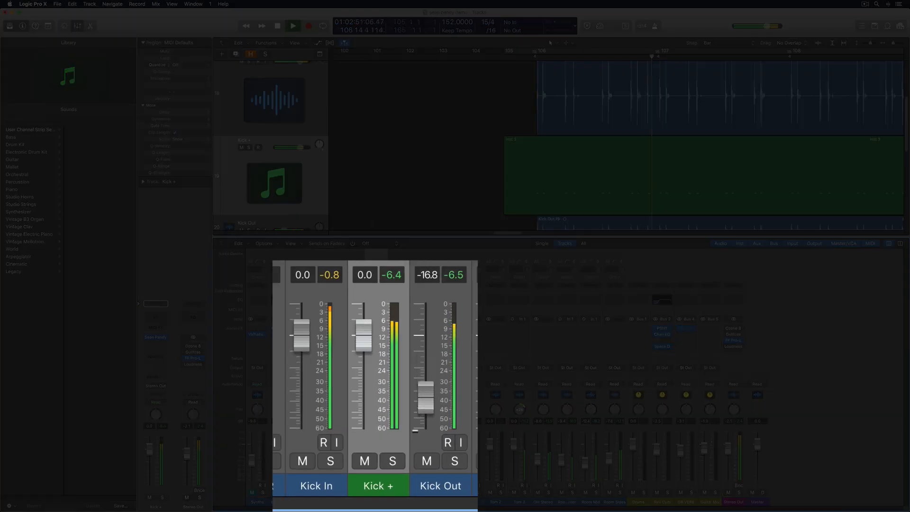
Fade Kick Out and Kick In fully down, and bring both back up beneath Kick +, with Kick In at -6.4 dB.
{"action": "left_click_drag", "start_coordinate": [426, 397], "coordinate": [426, 428]}
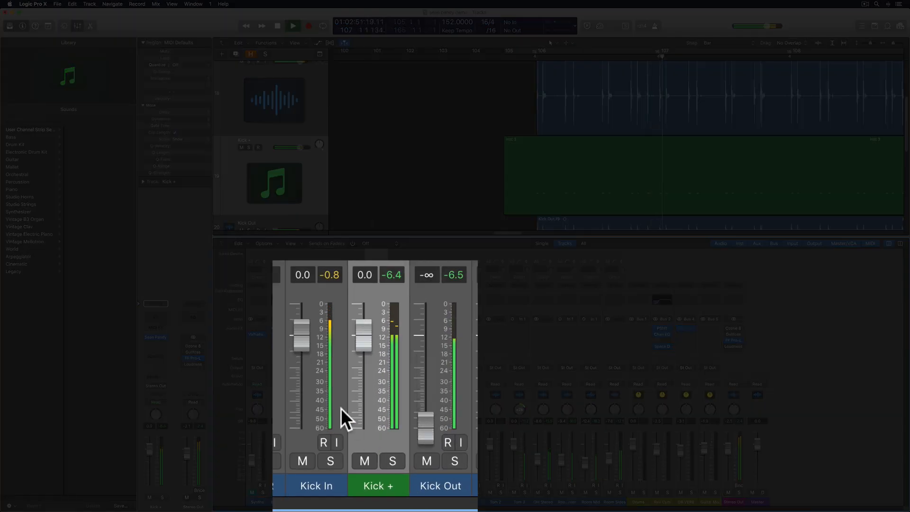
{"action": "left_click_drag", "start_coordinate": [301, 344], "coordinate": [301, 437]}
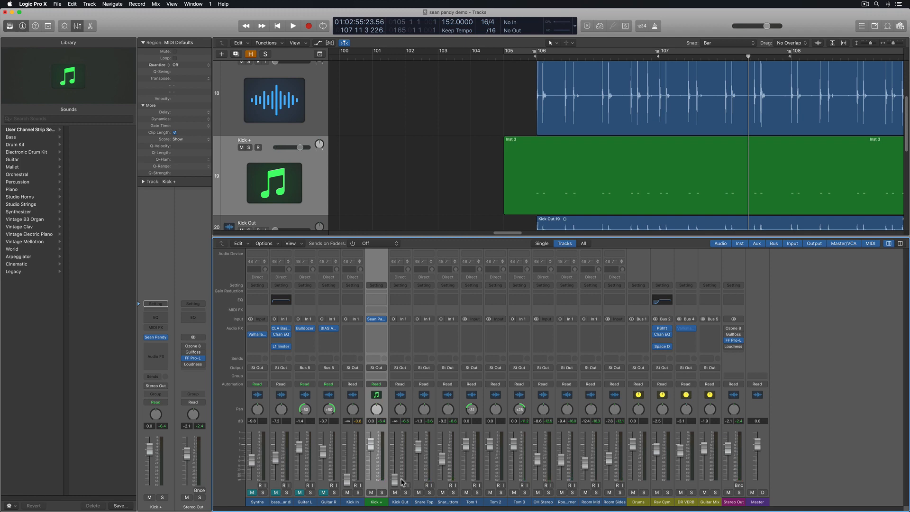
{"action": "left_click_drag", "start_coordinate": [348, 480], "coordinate": [348, 459]}
{"action": "left_click_drag", "start_coordinate": [426, 424], "coordinate": [426, 369]}
{"action": "left_click_drag", "start_coordinate": [304, 363], "coordinate": [304, 359]}
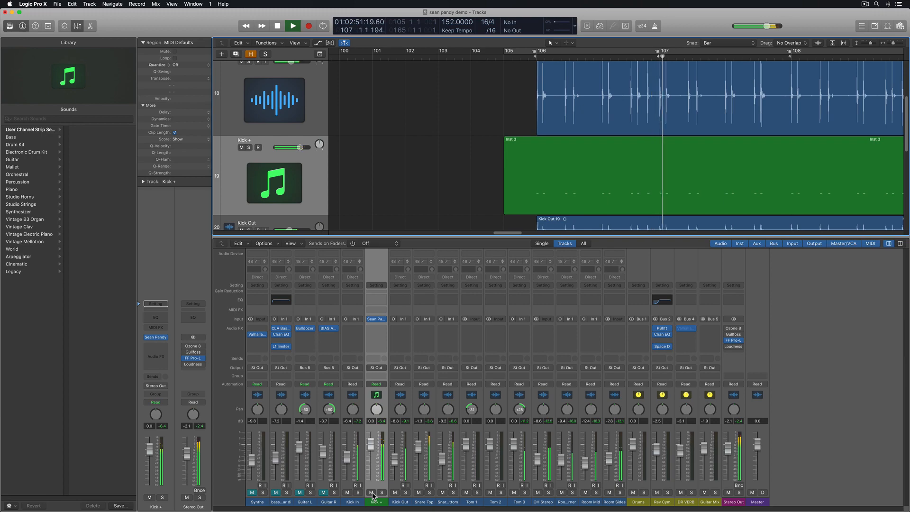
Compare the drums with Kick + muted and unmuted, and play the passage from bar 126 to about bar 133.
{"action": "left_click", "coordinate": [372, 494]}
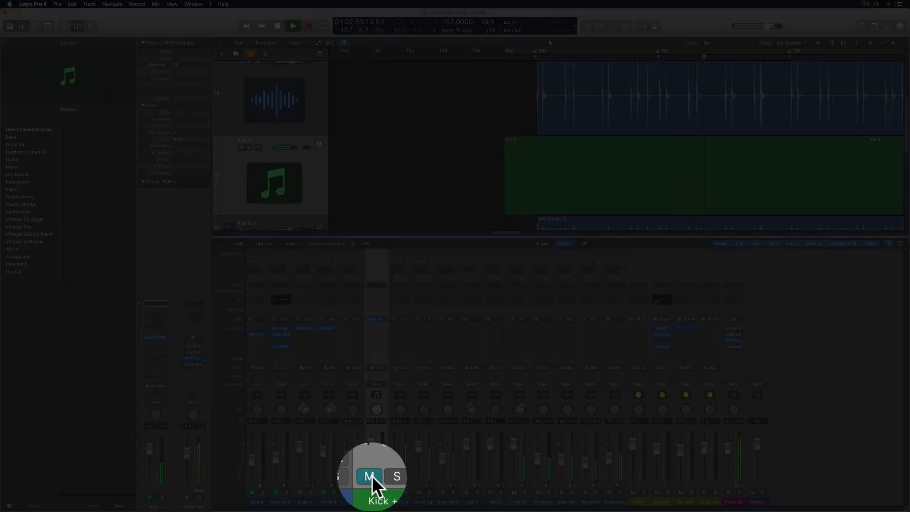
{"action": "left_click", "coordinate": [372, 493]}
{"action": "key", "text": "space"}
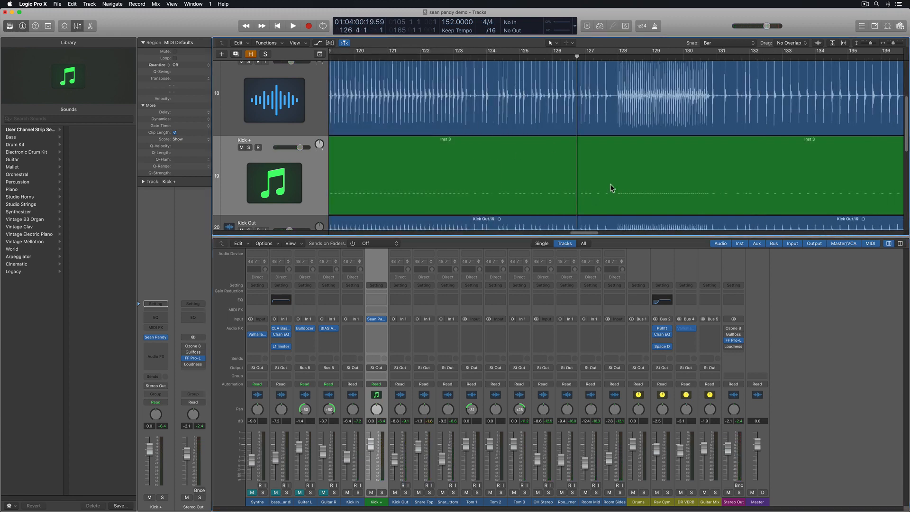
{"action": "key", "text": "space"}
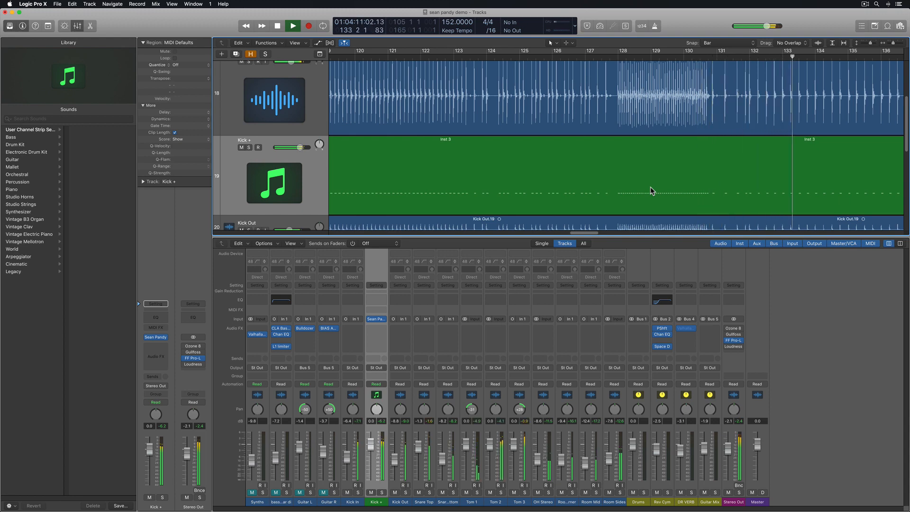
{"action": "key", "text": "space"}
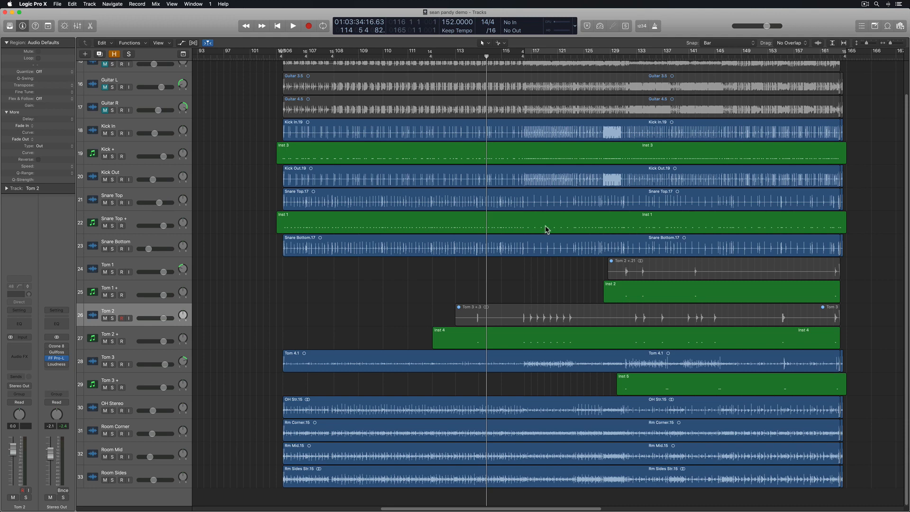
Review the trigger regions on Snare Top +, Tom 1 + and Tom 2 + alongside the Tom 1 and Tom 3 recordings, and stop playback.
{"action": "left_click", "coordinate": [547, 230]}
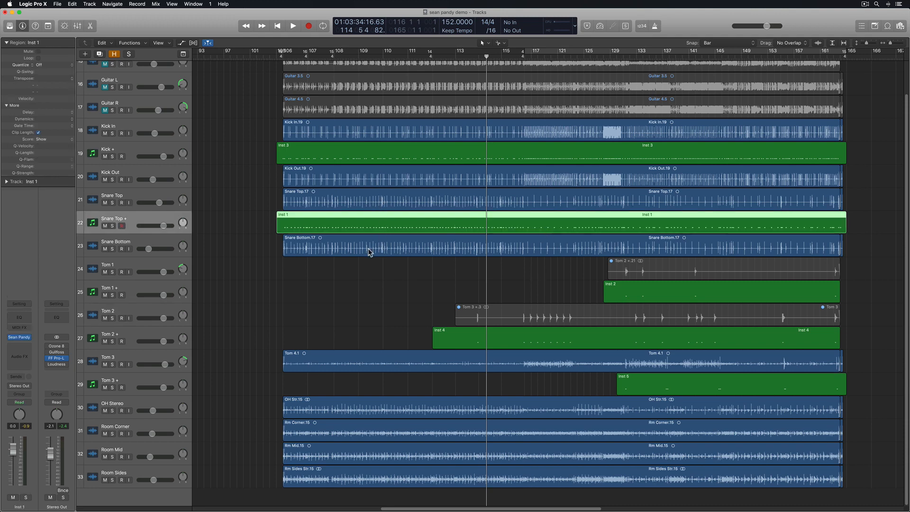
{"action": "left_click", "coordinate": [641, 283]}
{"action": "left_click", "coordinate": [621, 339]}
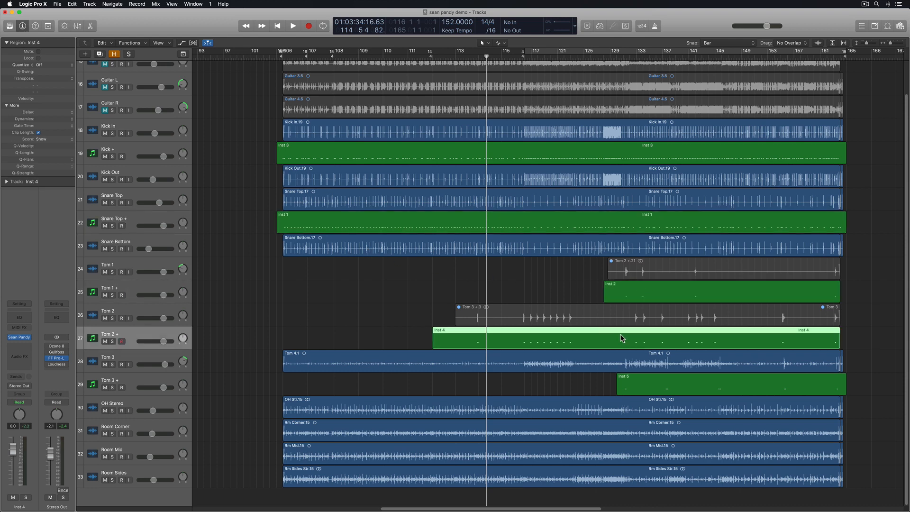
{"action": "left_click", "coordinate": [618, 271]}
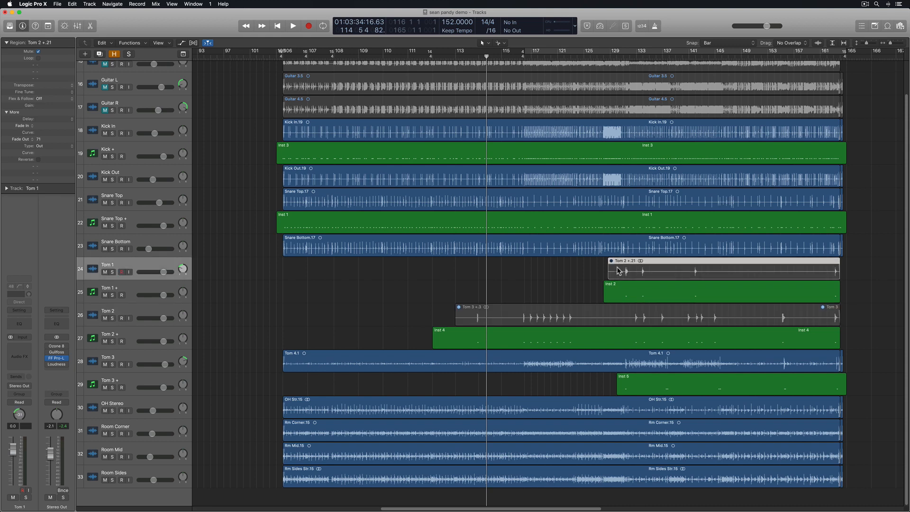
{"action": "left_click", "coordinate": [533, 360]}
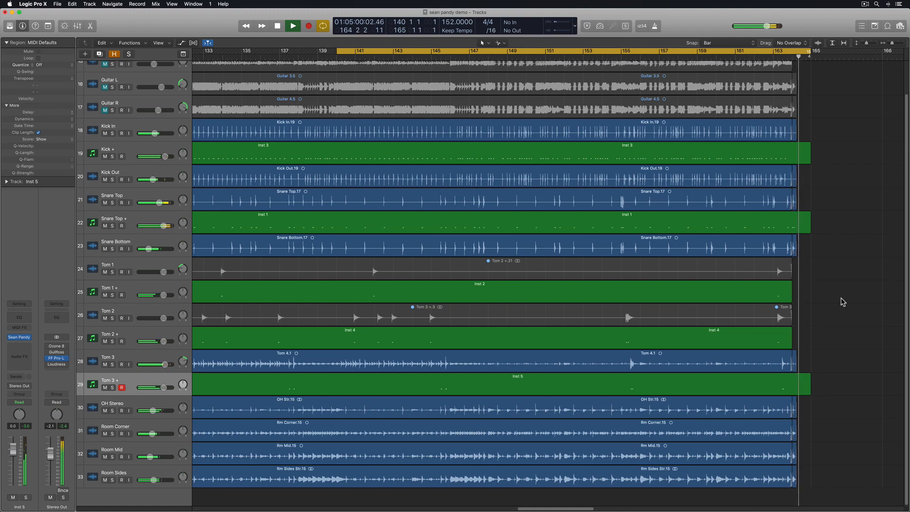
{"action": "key", "text": "space"}
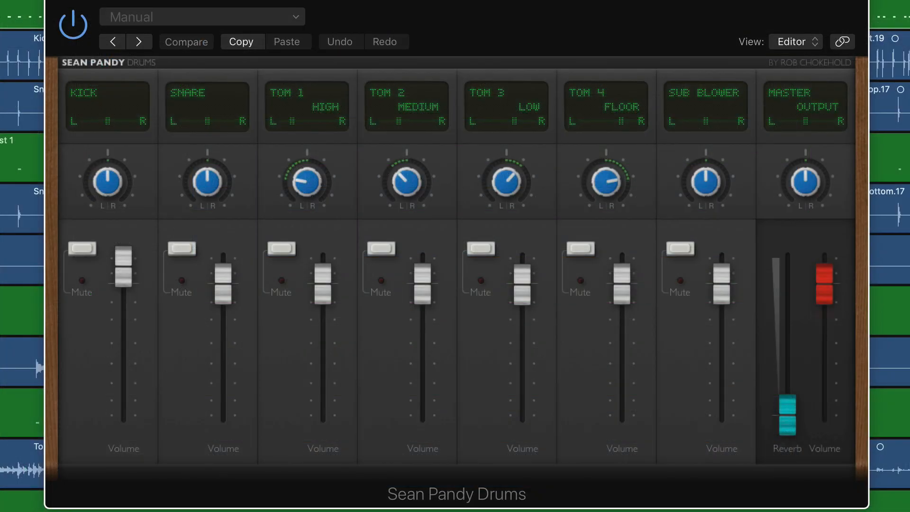